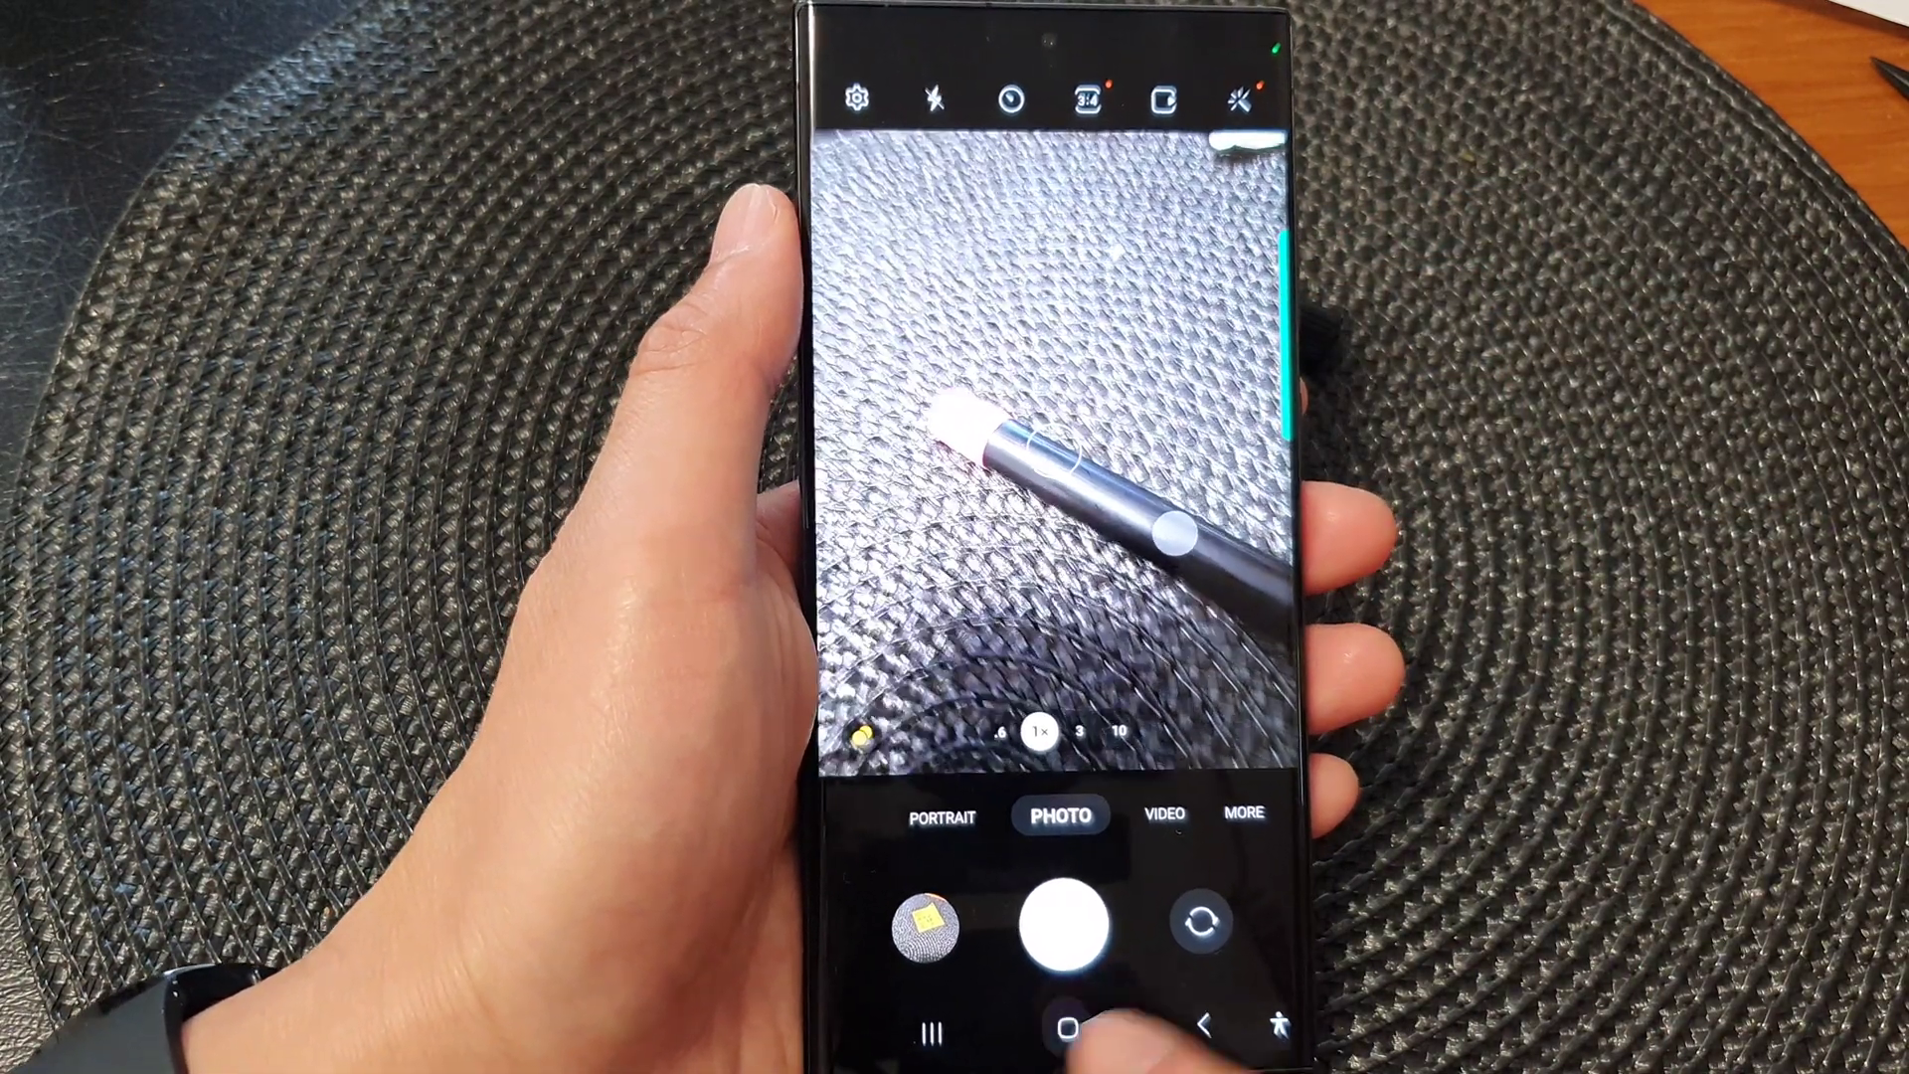
Step: Relaunch the camera, go into its settings and confirm 'Swipe Shutter button to' is Create GIF
click(1068, 1027)
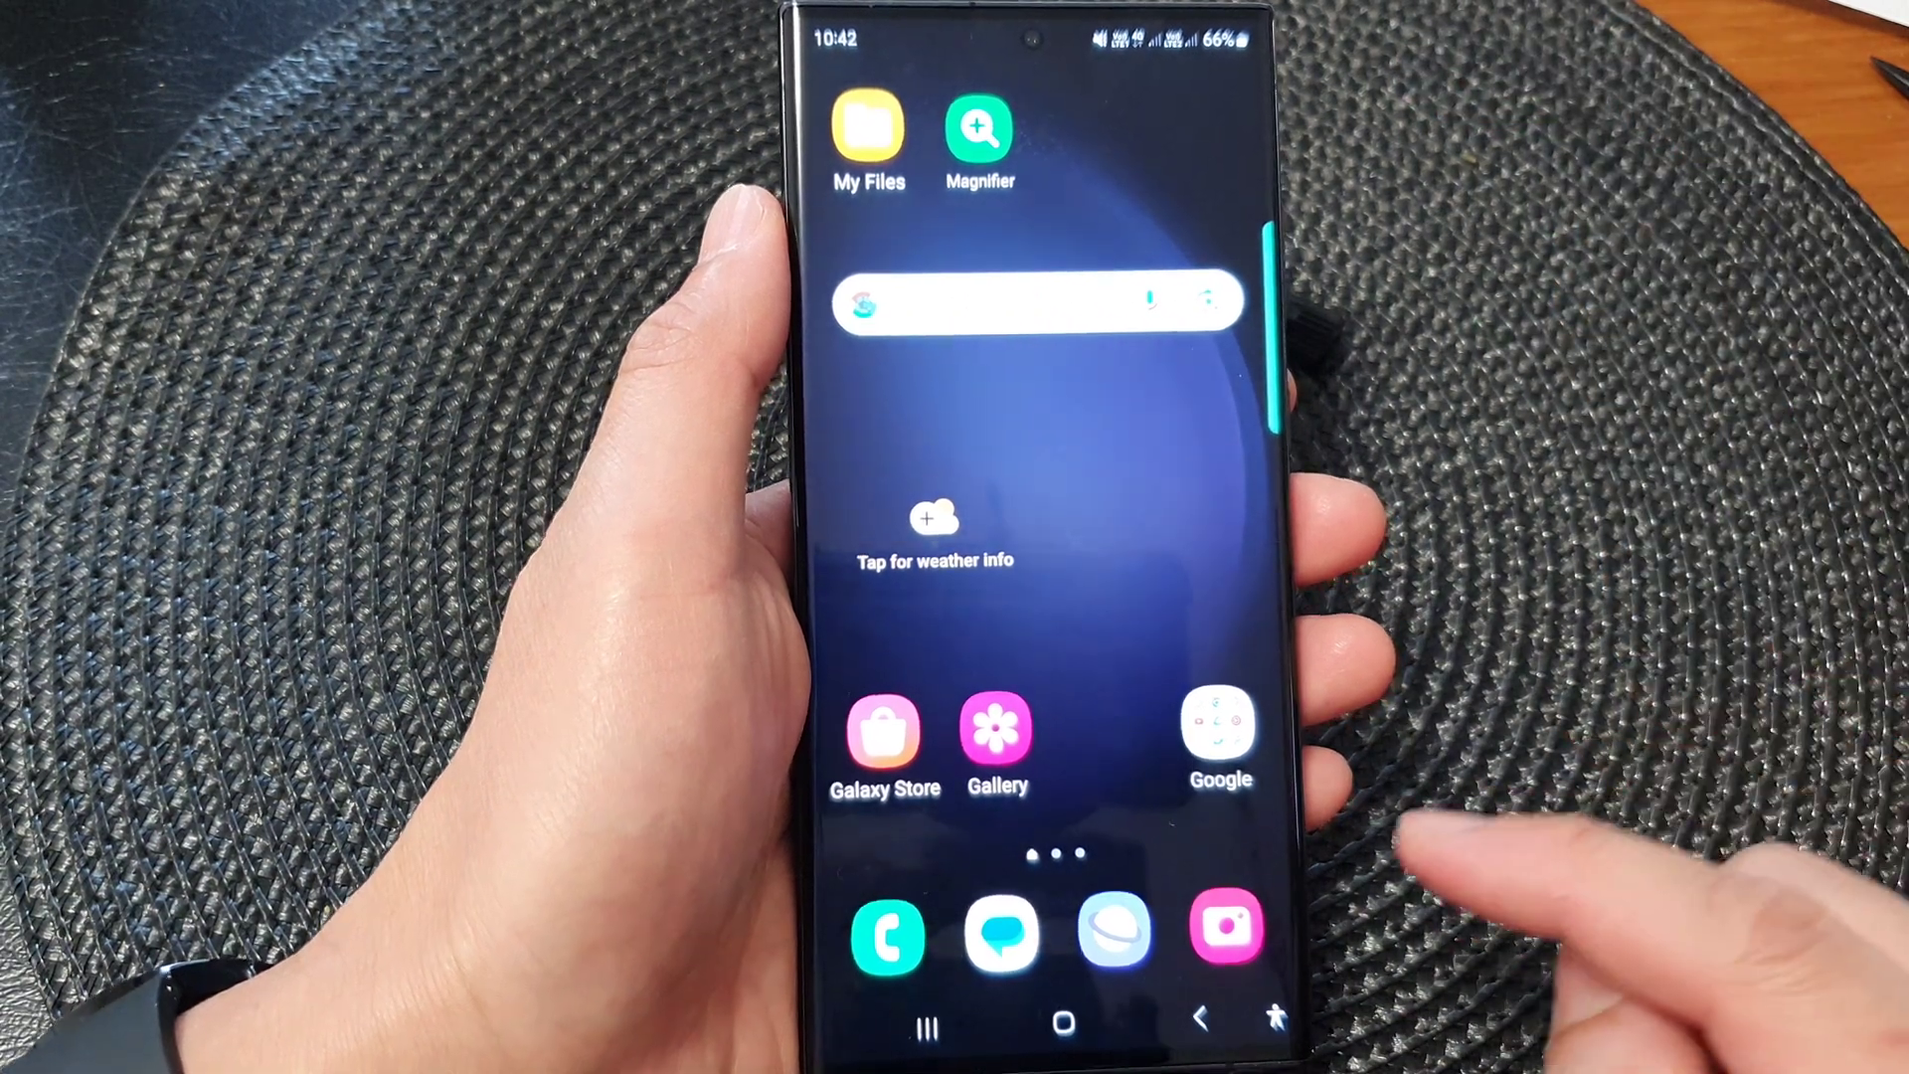
click(1223, 929)
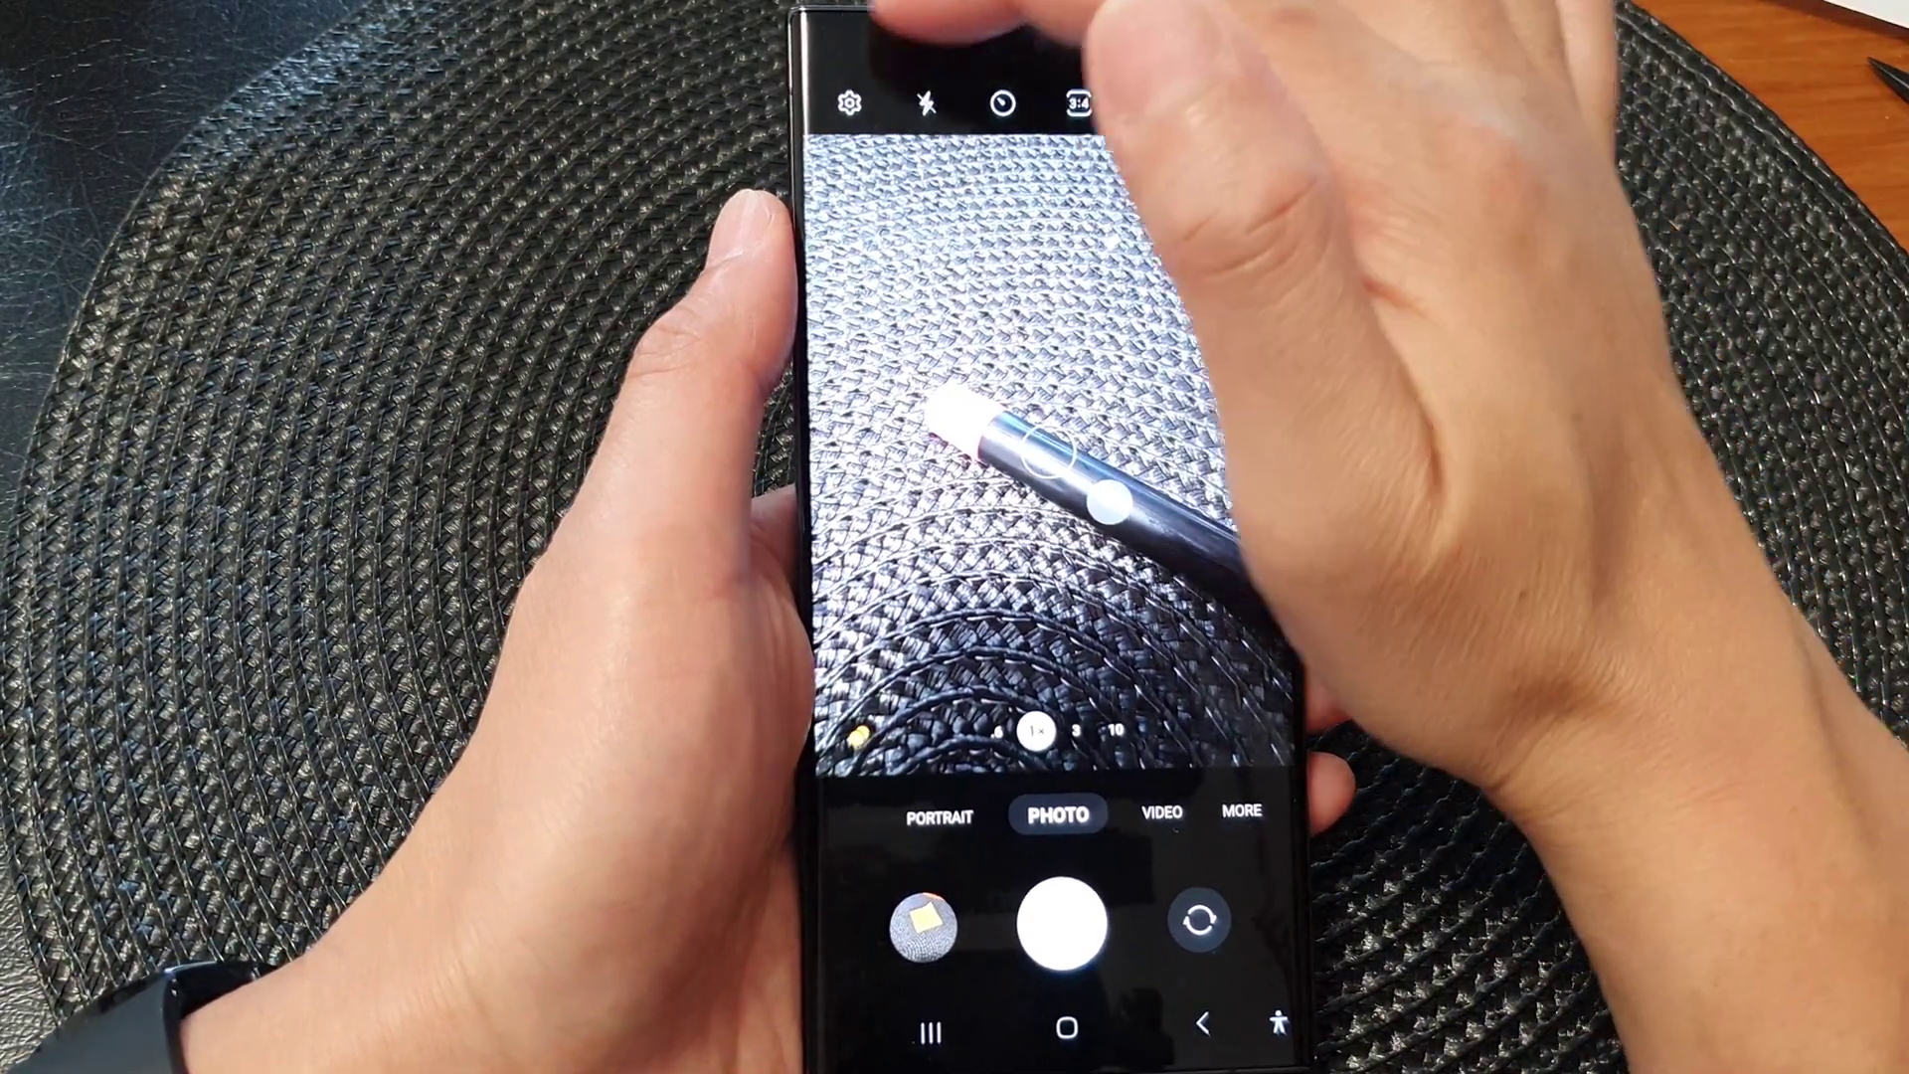
click(844, 100)
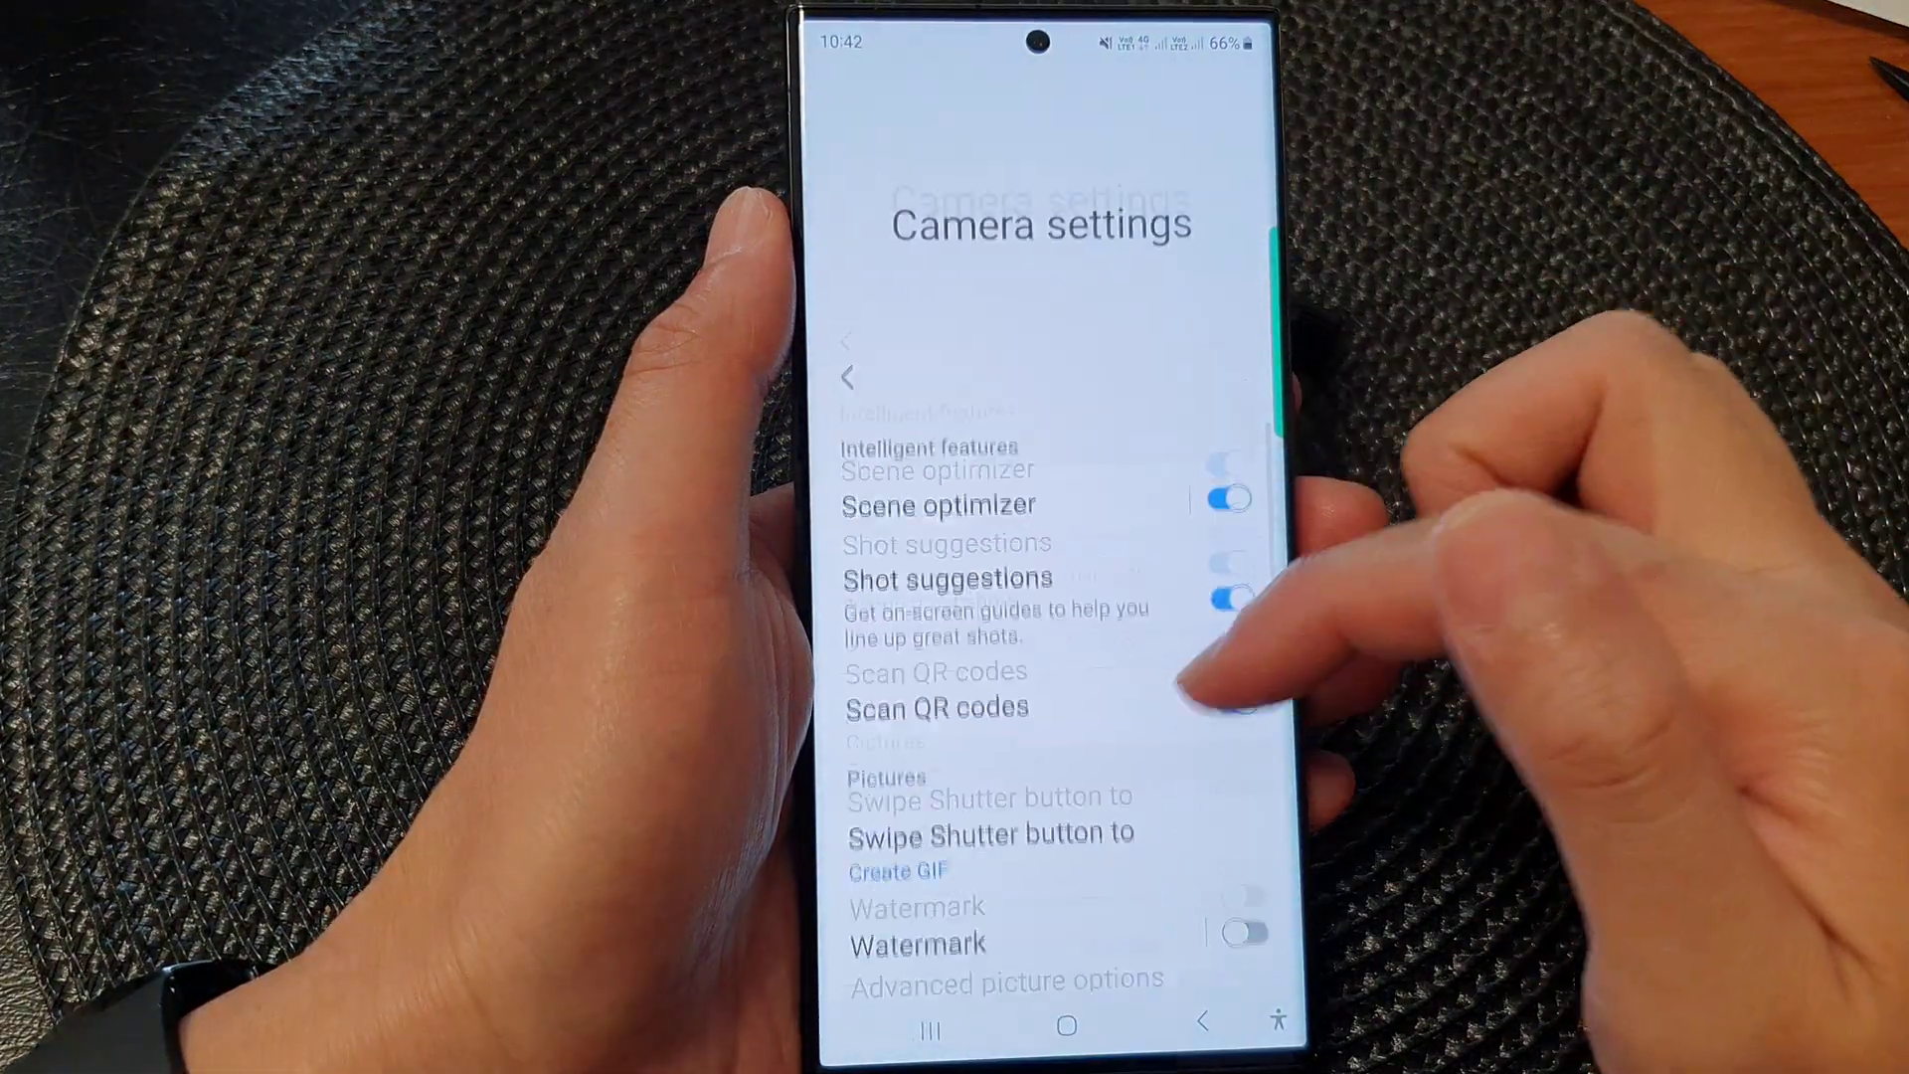
scroll(1044, 672, down, 5)
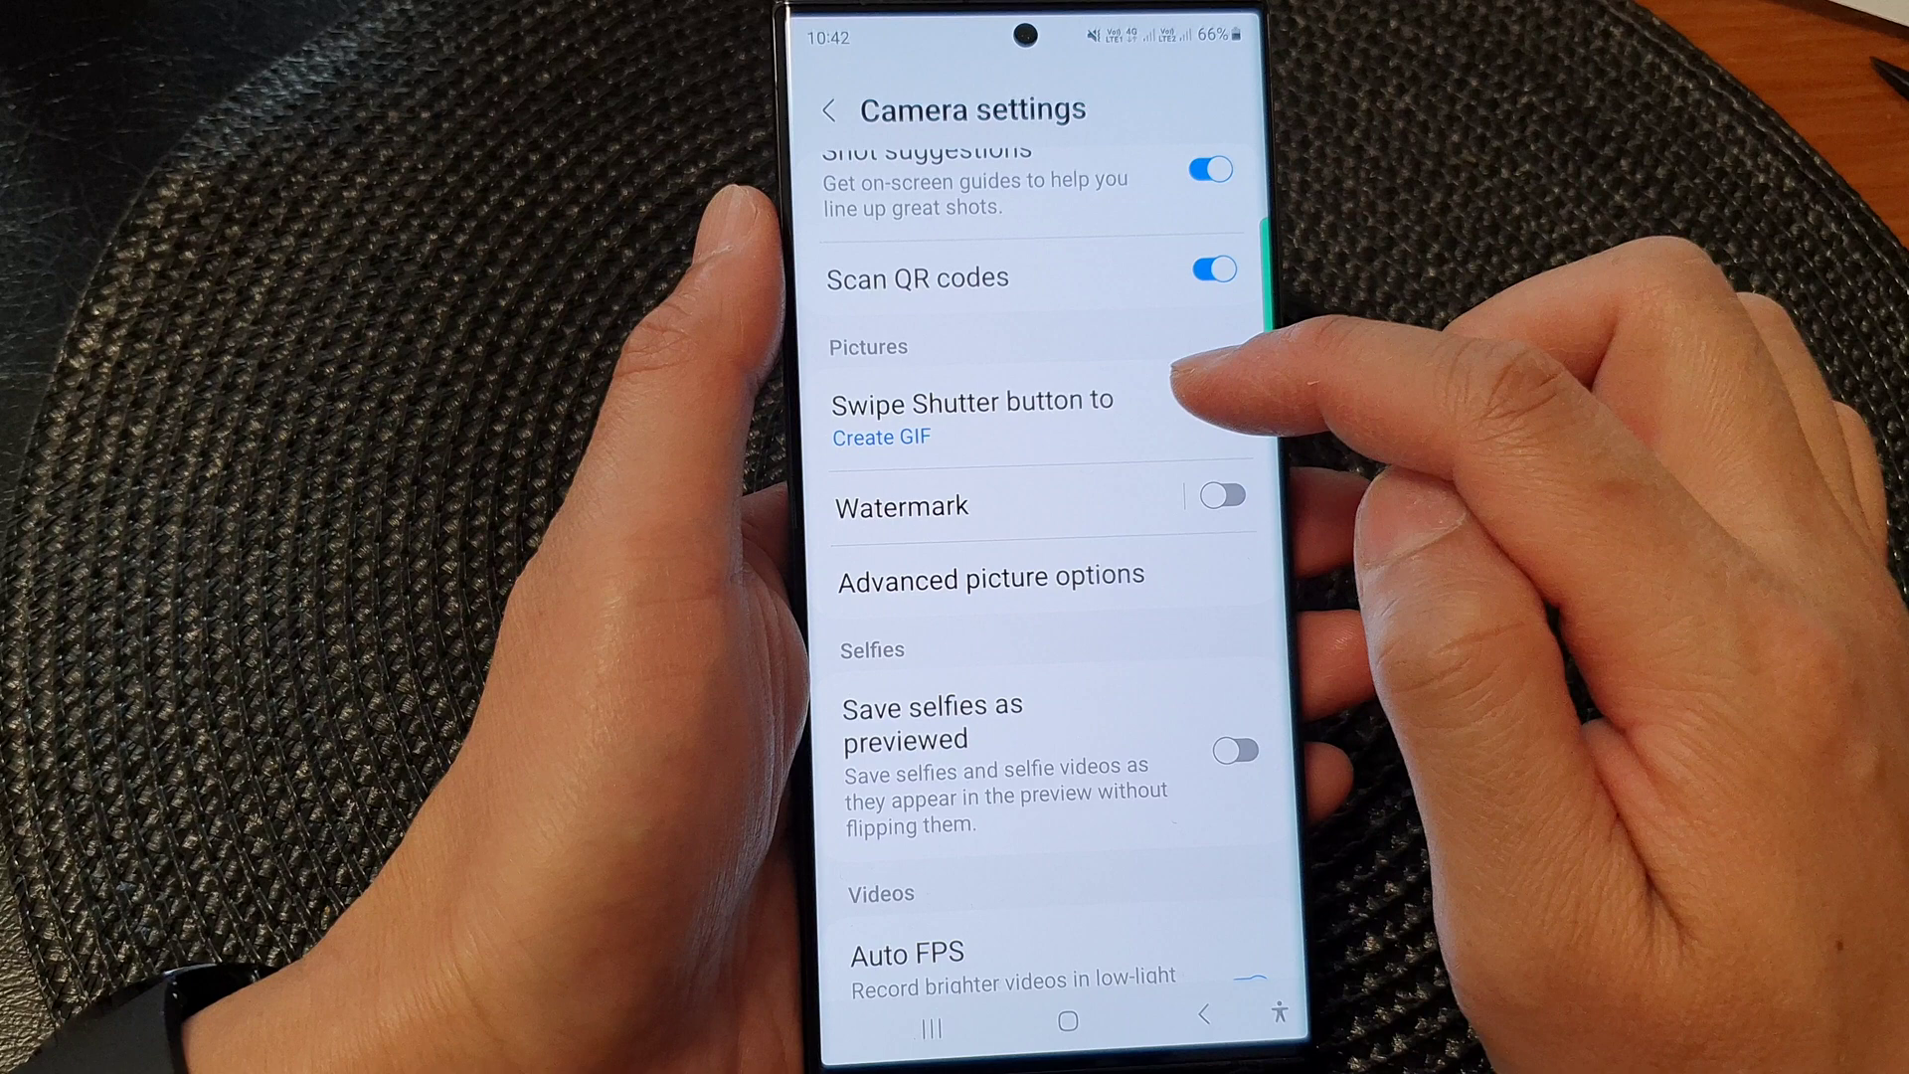
click(1045, 418)
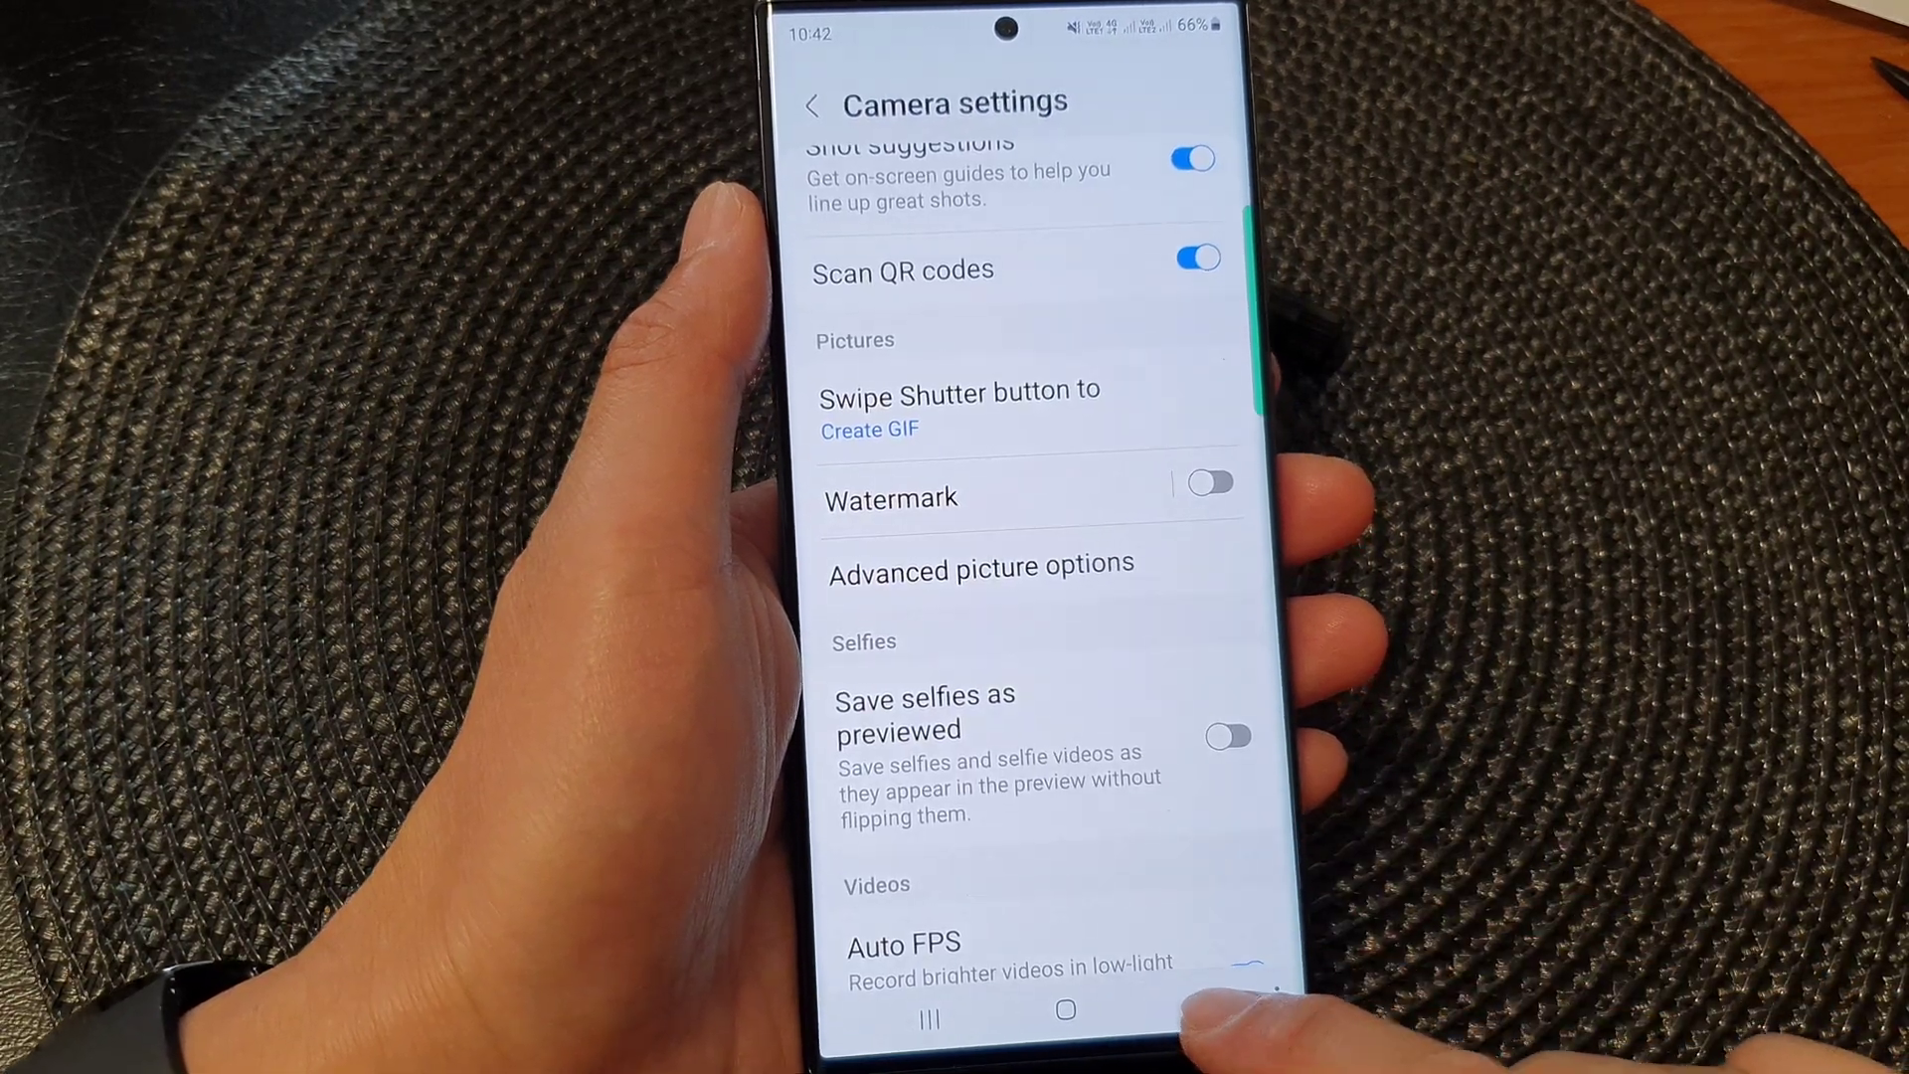
Step: Leave the settings and return to the photo viewfinder with swipe-shutter still creating GIFs
click(1223, 1015)
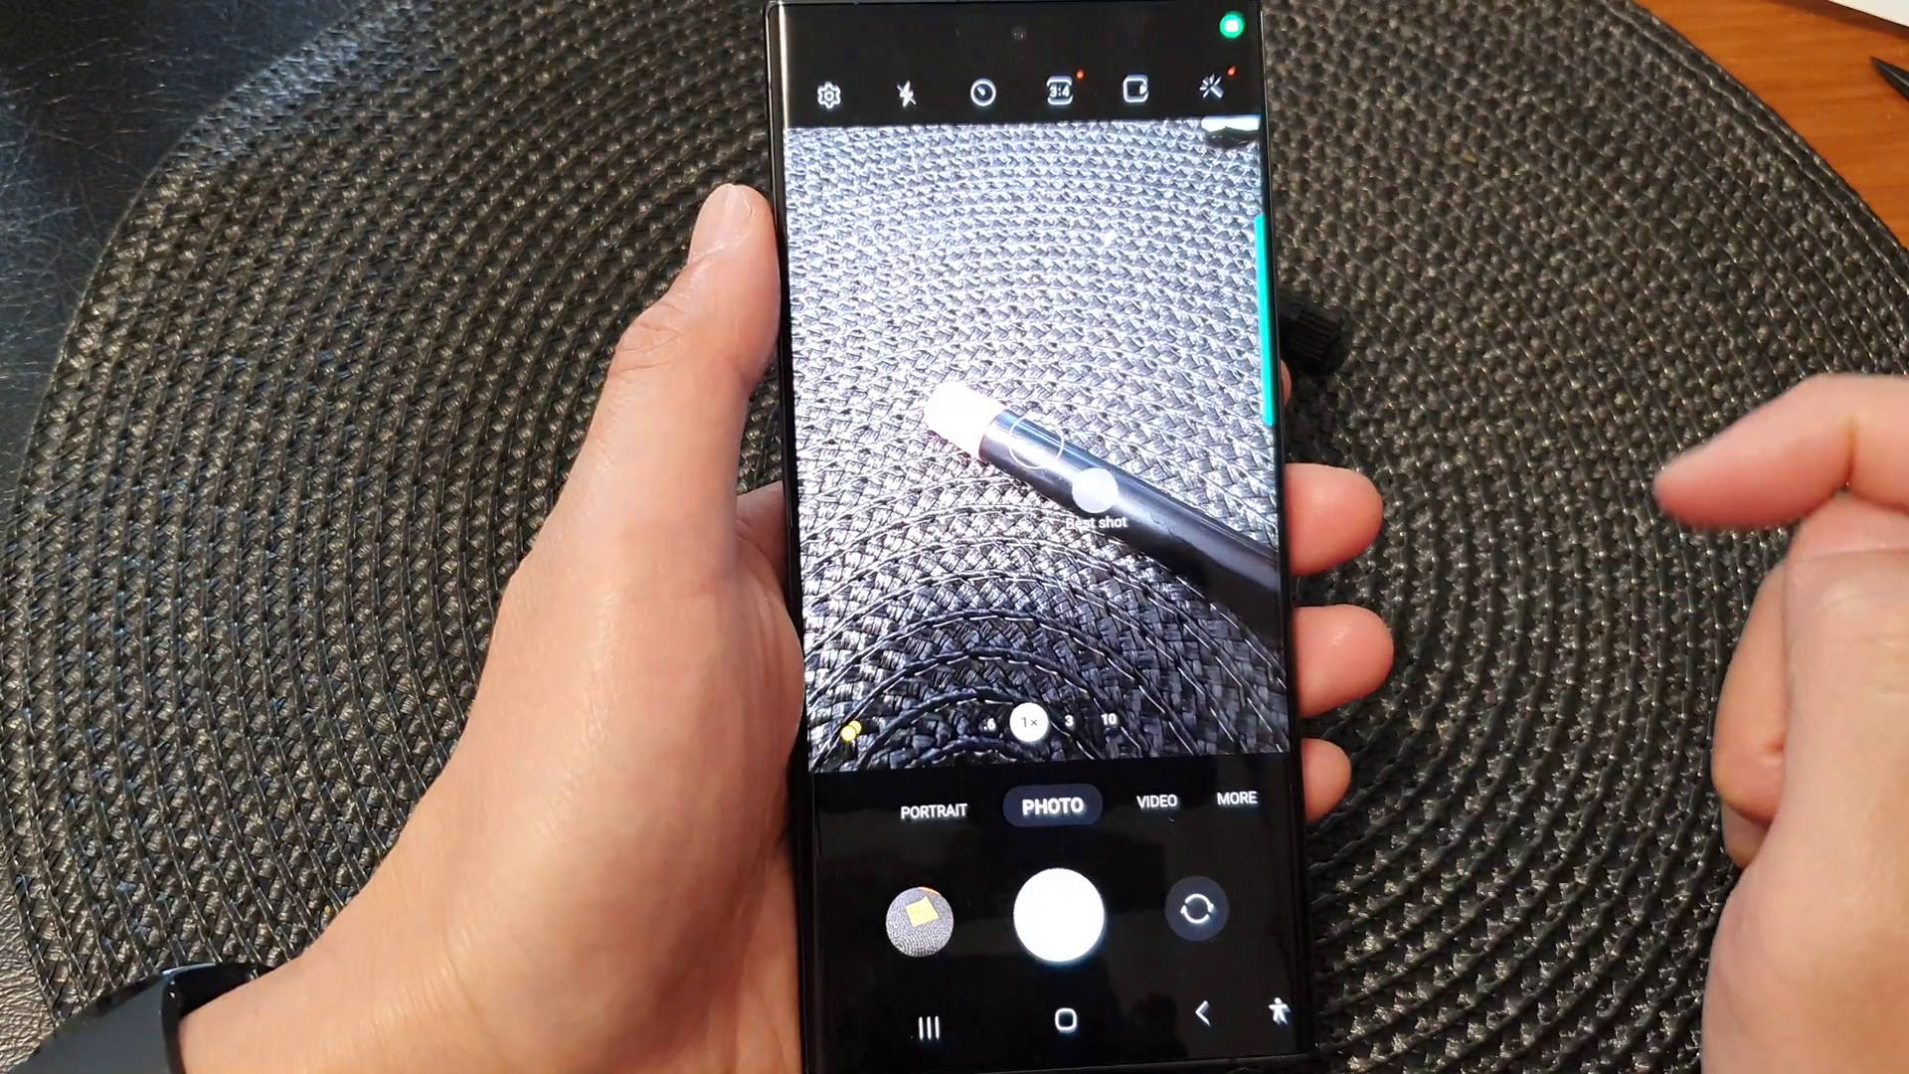